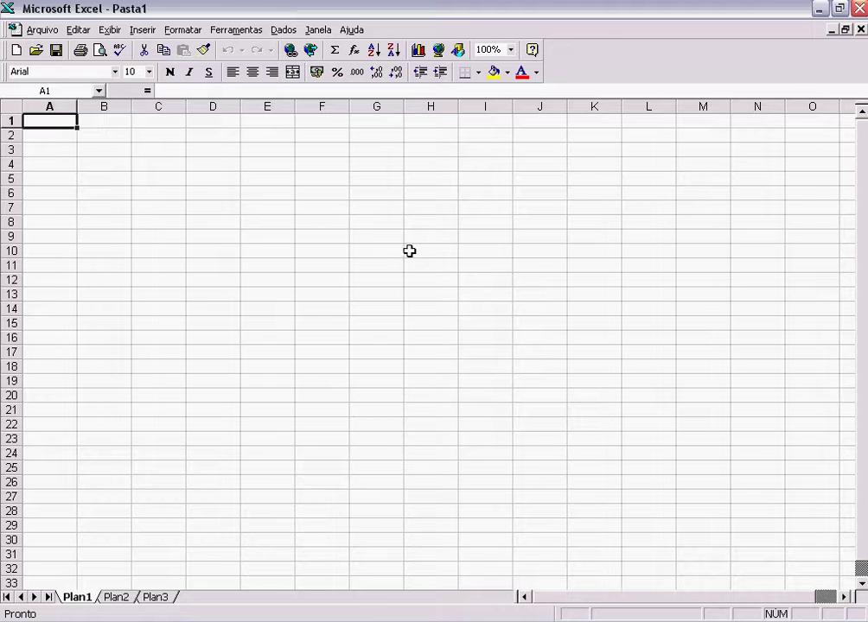
- Explore the sheet by opening and dismissing the File menu and trying to edit H7
left_click(261, 215)
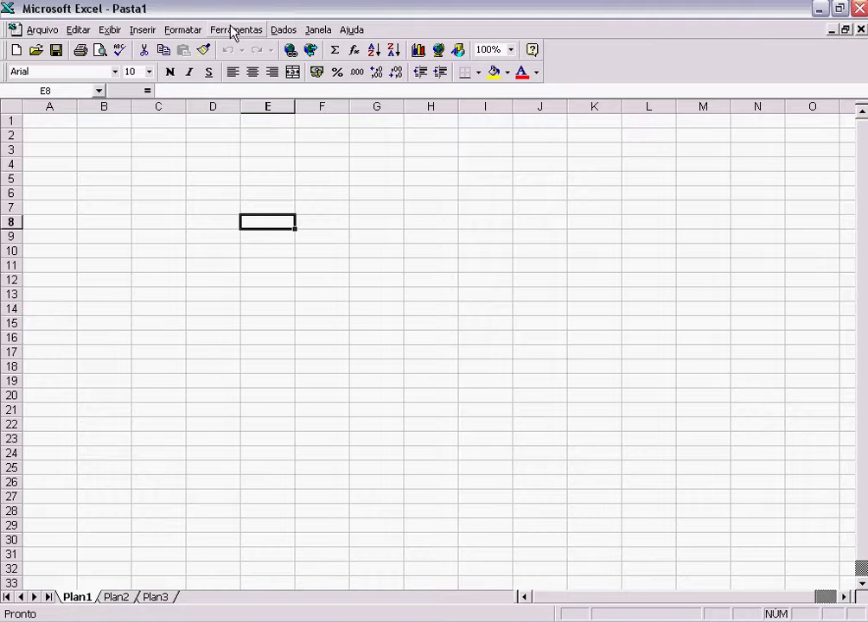
left_click(40, 31)
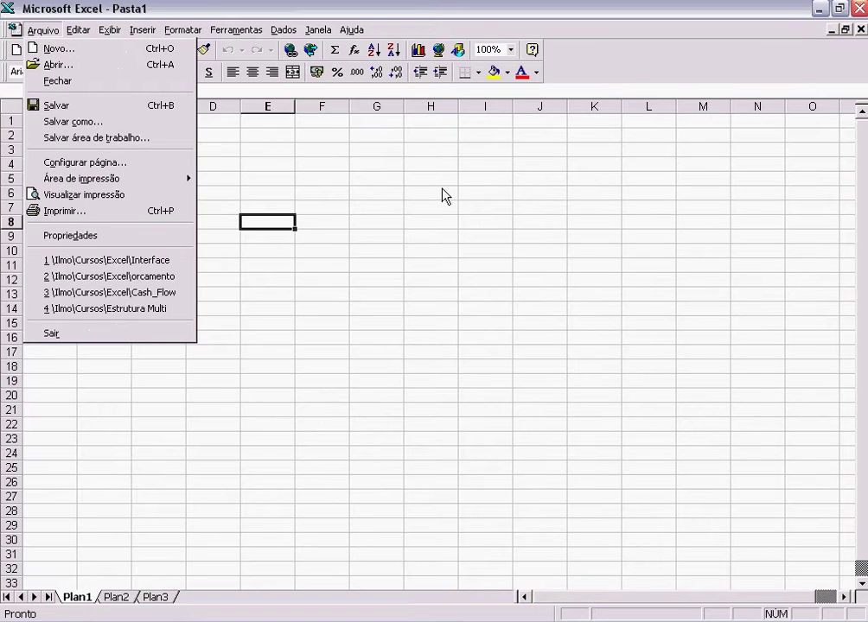
left_click(450, 209)
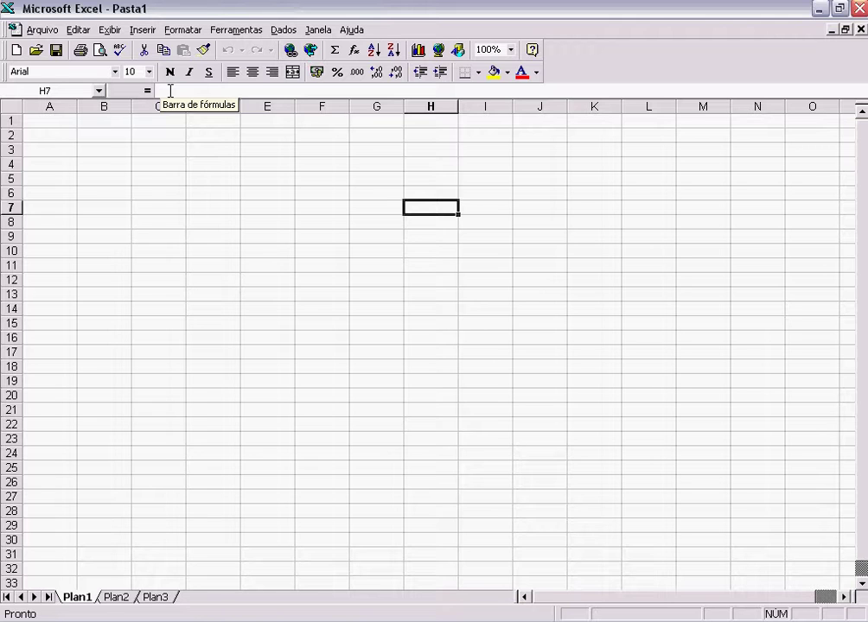
left_click(171, 89)
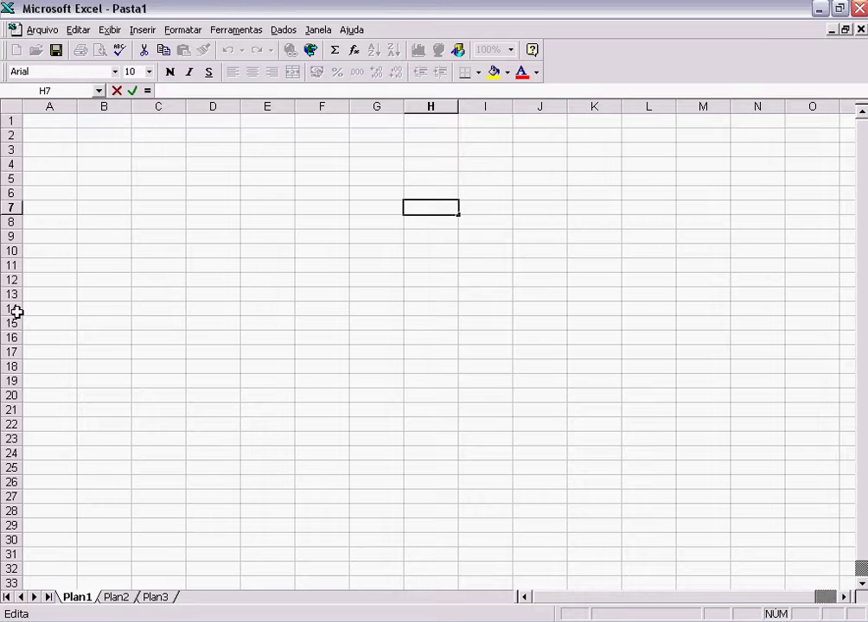
left_click(50, 122)
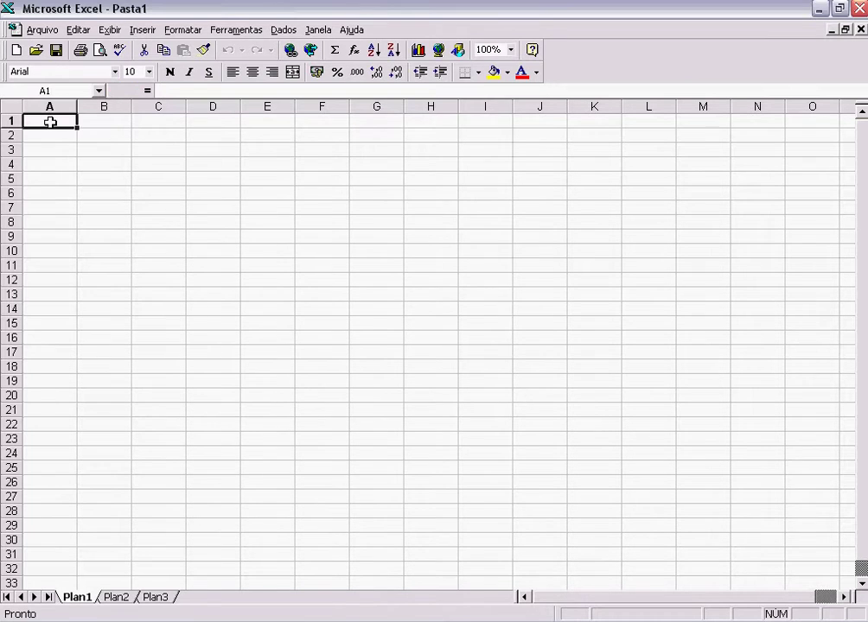
- Move with the arrow keys along row 1 to the far columns, then Home back to A1
left_click(317, 119)
key("Right")
key("Right")
key("Right")
key("Right")
key("Right")
key("Right")
key("Right")
key("Right")
key("Right")
key("Right")
key("Right")
key("Right")
key("Right")
key("Right")
key("Right")
key("Right")
key("Right")
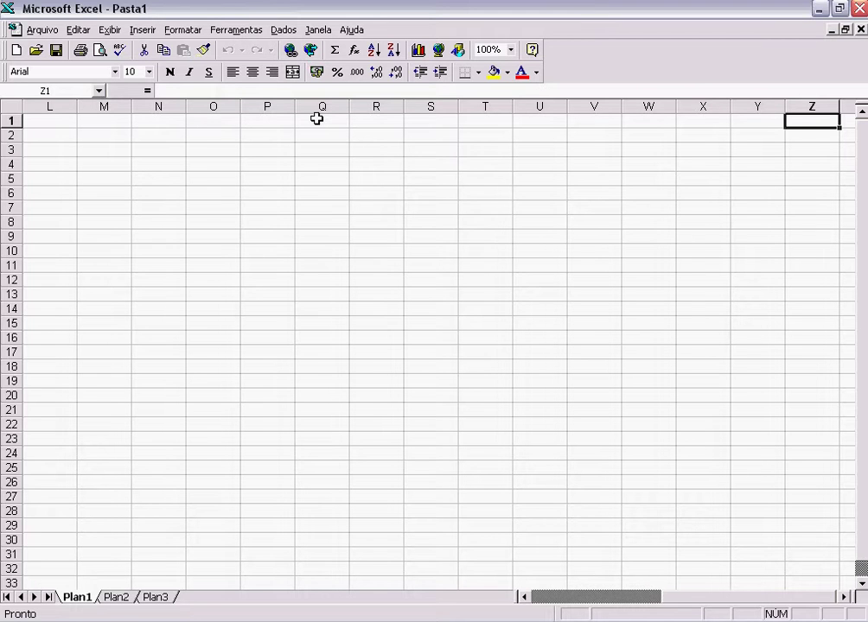
key("Right")
key("Right")
key("Right")
key("Right")
key("Right")
key("Right")
key("Right")
key("Right")
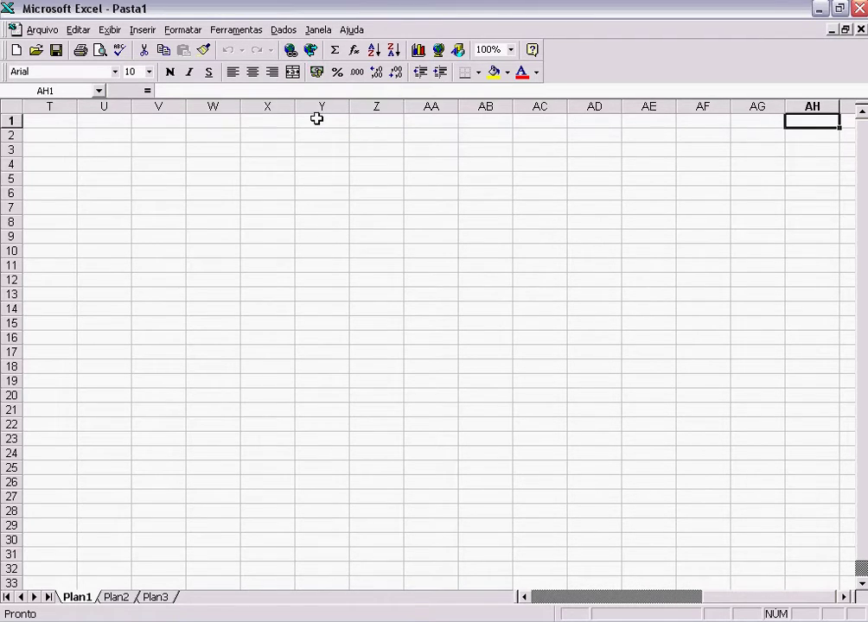
key("Right")
key("Right")
key("Right")
key("Right")
key("Right")
key("Right")
key("Right")
key("Right")
key("Right")
key("Right")
key("Right")
key("Right")
key("Right")
key("Right")
key("Right")
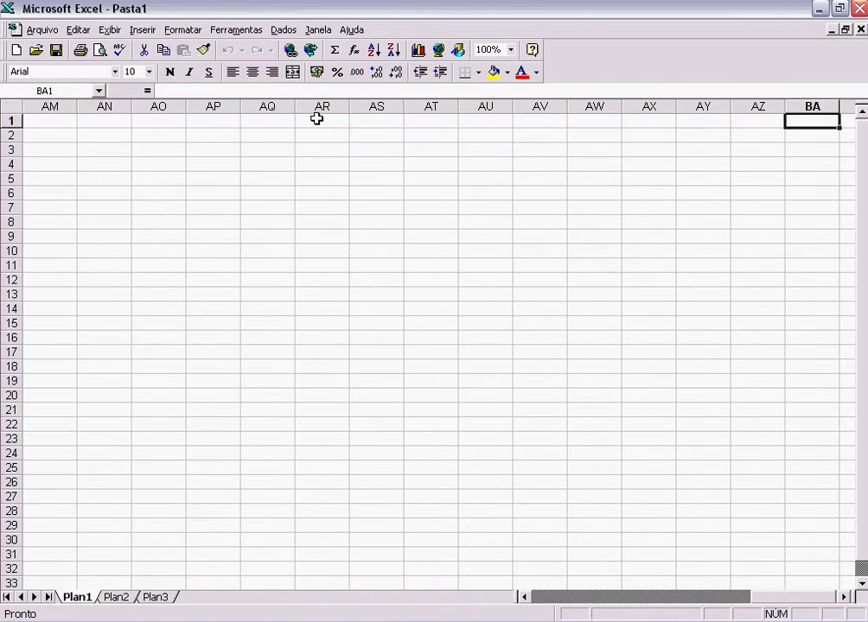
key("Right")
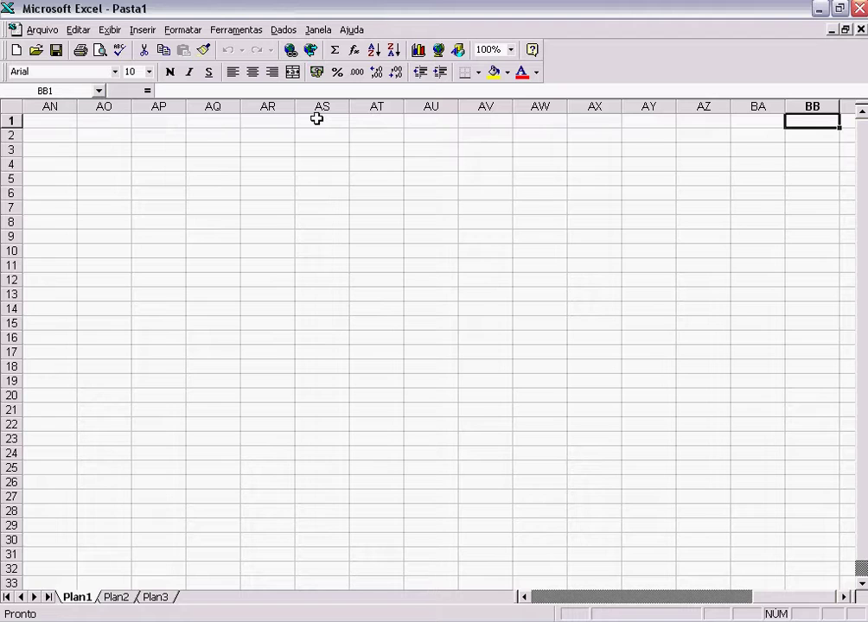
key("End")
key("Right")
key("Left")
key("Right")
key("Home")
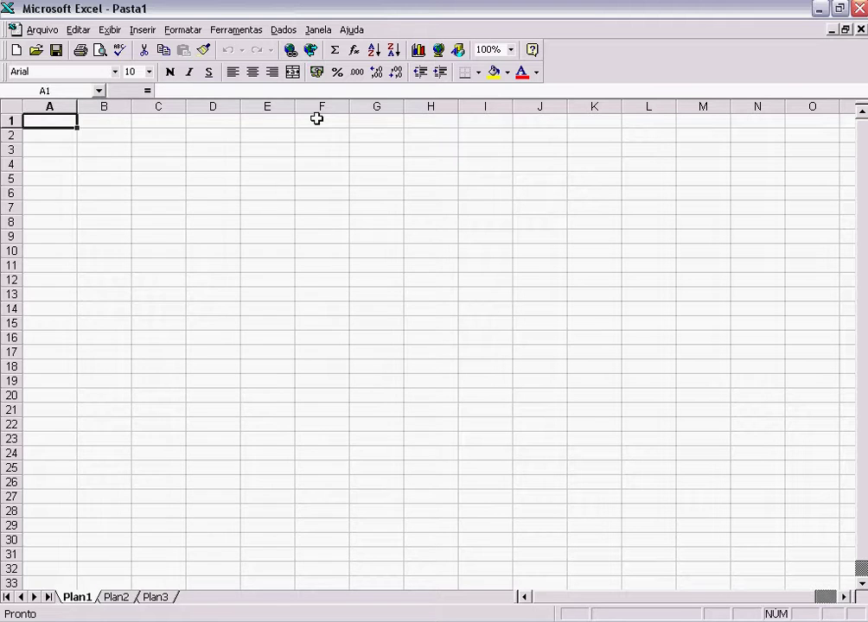
- Jump to the last row of column A and back, then move to B5
key("Down")
key("Down")
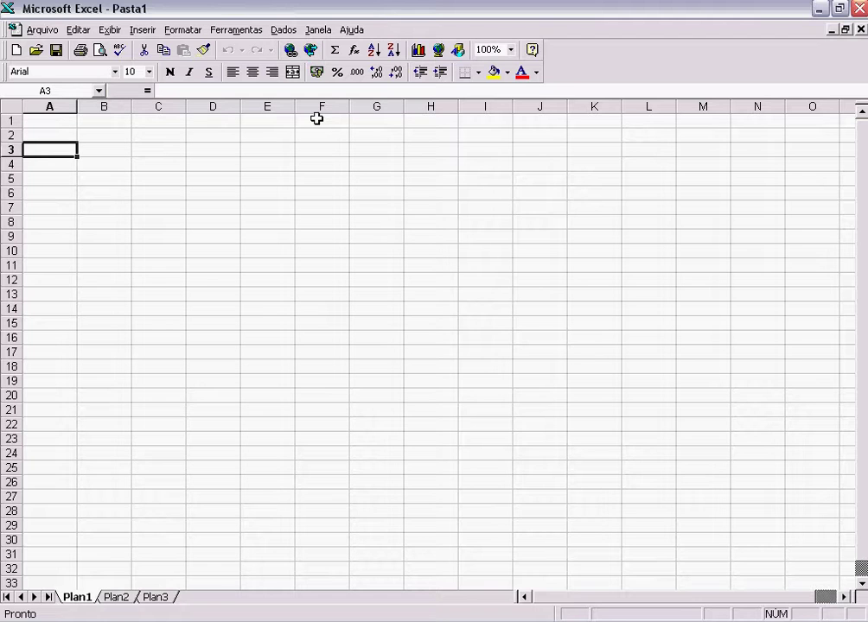
key("ctrl+Down")
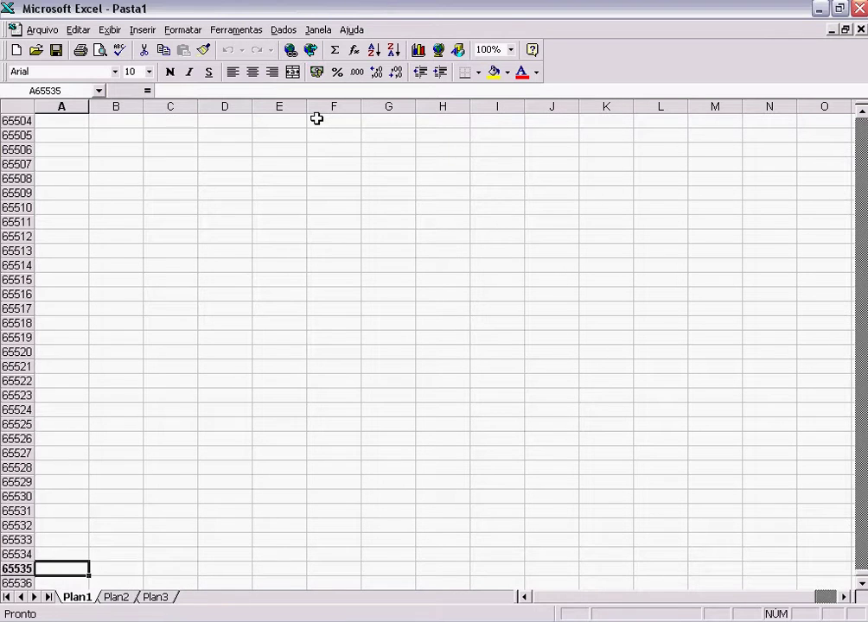
key("ctrl+Up")
key("Down")
key("Up")
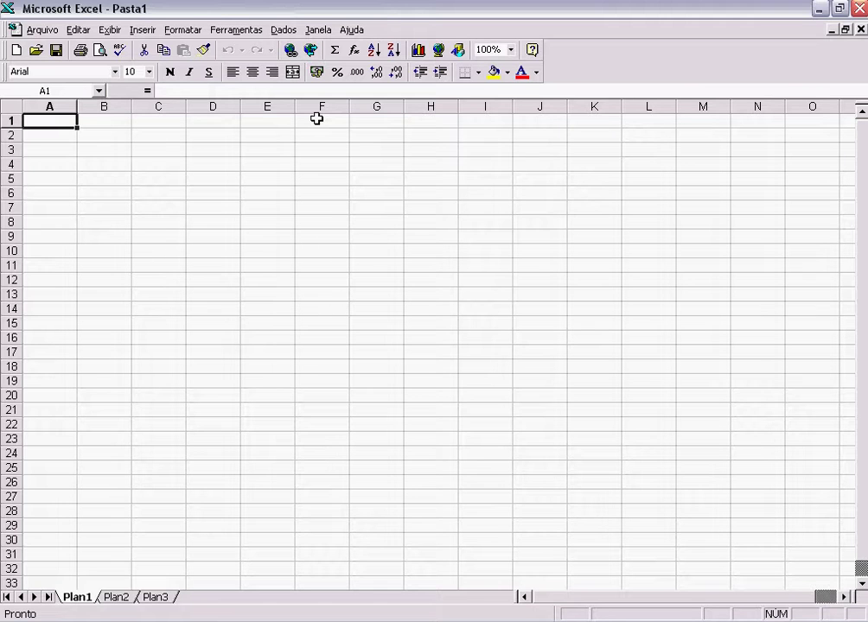
key("Down")
key("Down")
key("Down")
key("Right")
key("Right")
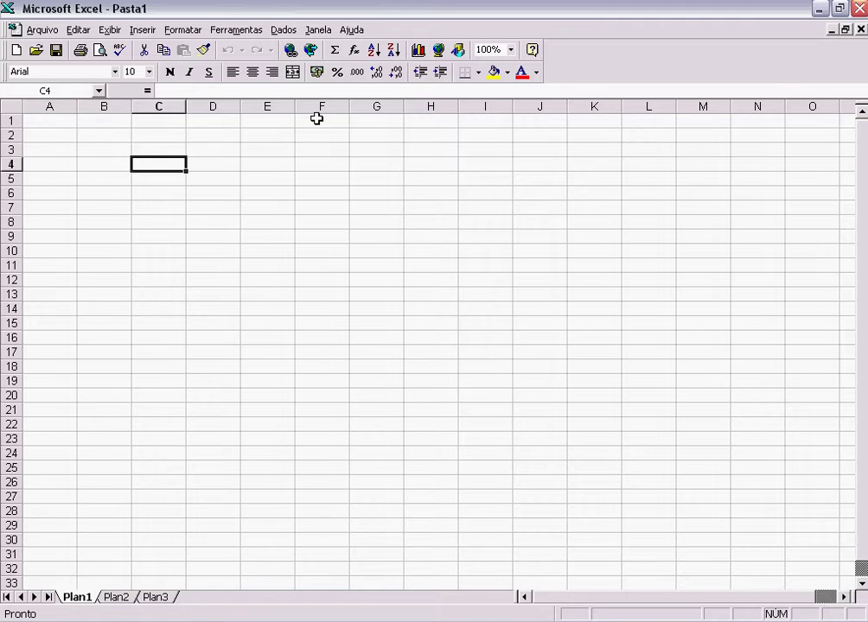
key("Up")
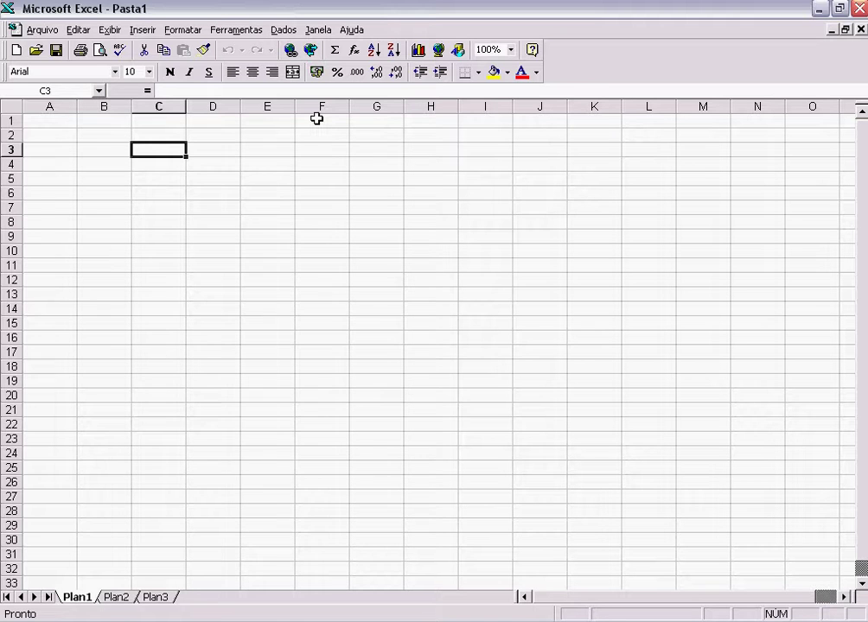
key("Left")
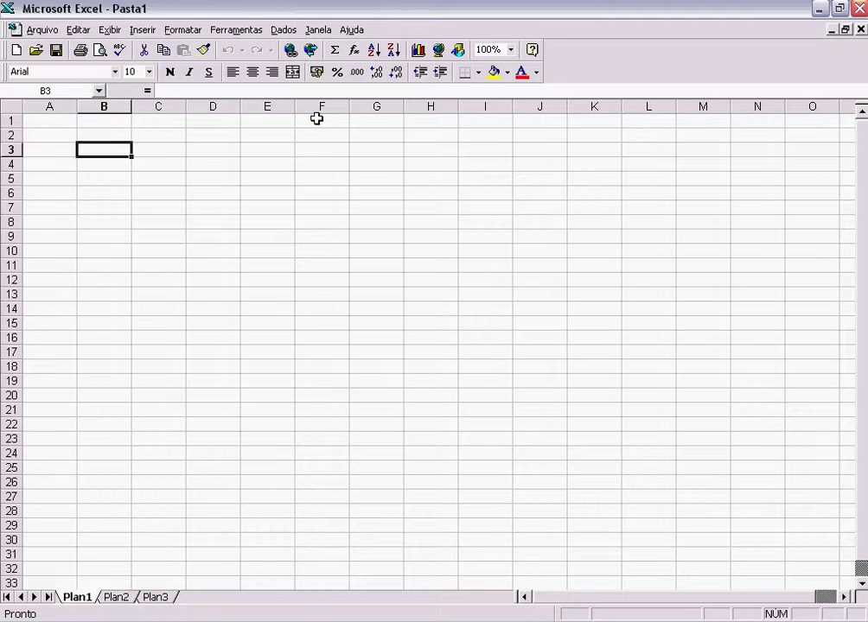
key("Down")
key("Down")
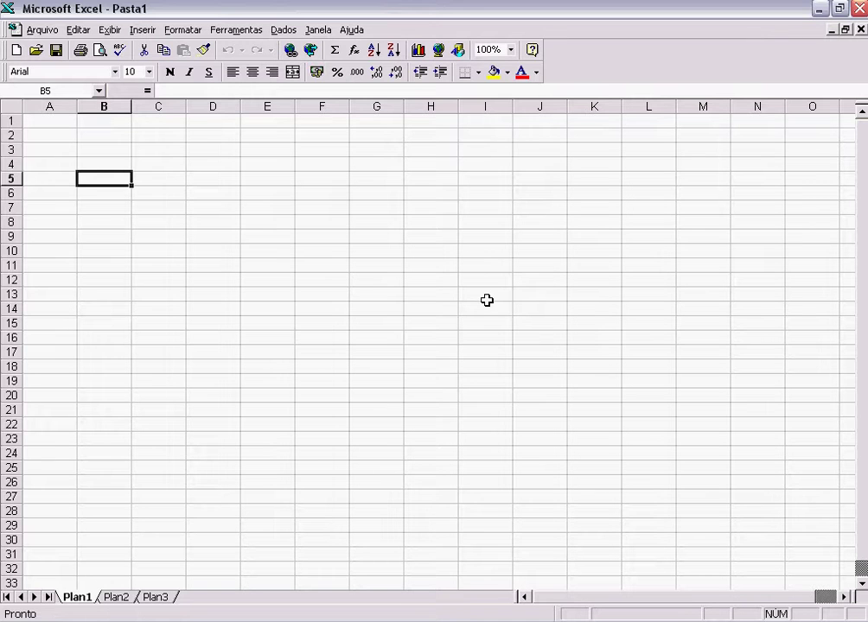
- Enter 2 in E5 and 3 in E6, then return to E5
left_click(172, 178)
left_click(314, 191)
left_click(258, 206)
left_click(256, 196)
left_click(288, 204)
left_click(269, 179)
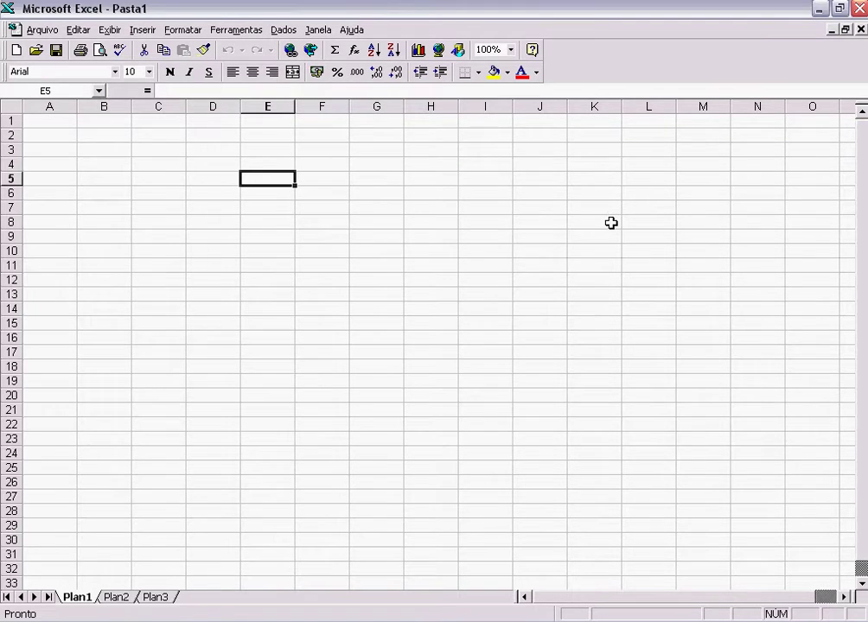
type("2")
key("Return")
type("3")
key("Return")
key("Up")
key("Up")
- Build the formula =E5+E6 in E7 by pointing with the arrow keys, giving 5
left_click(277, 196)
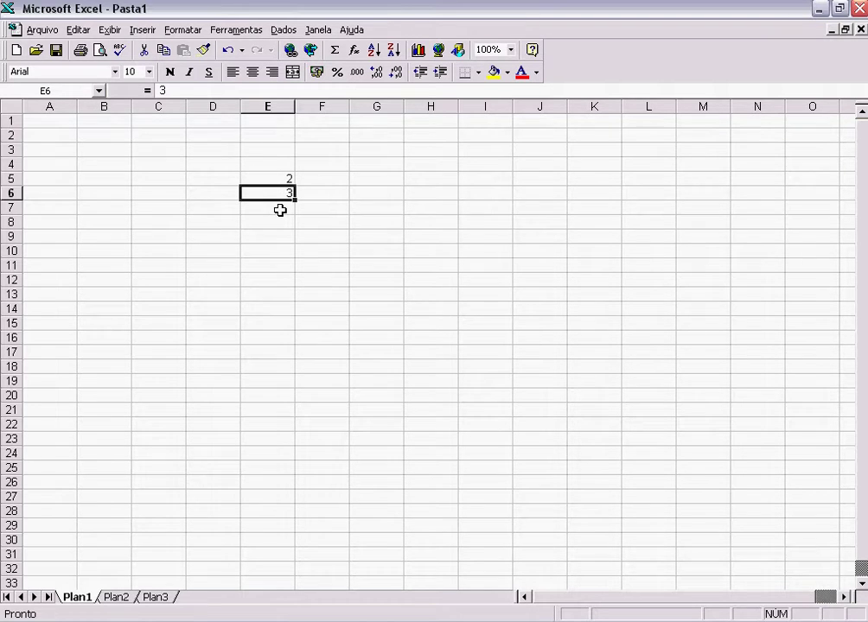
left_click(280, 211)
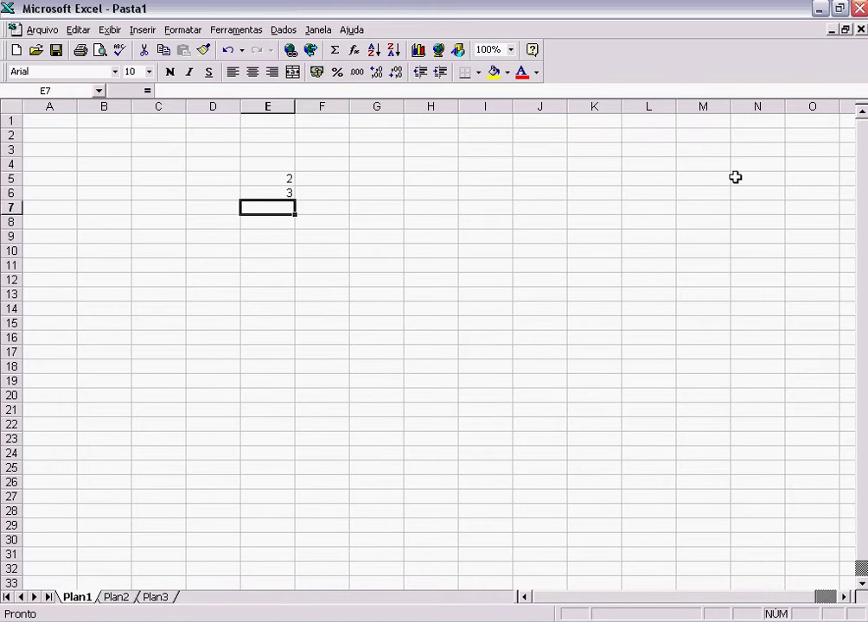
type("=")
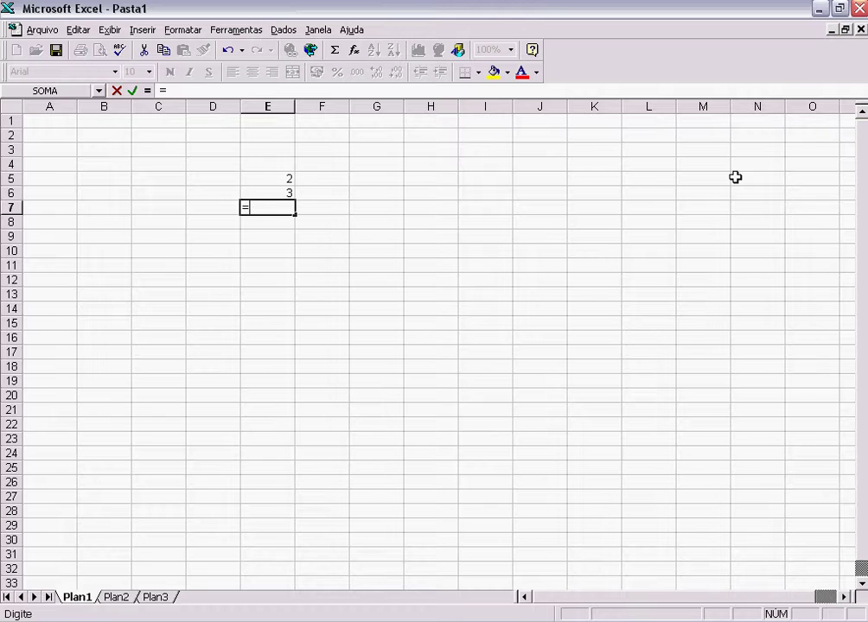
key("Up")
key("Up")
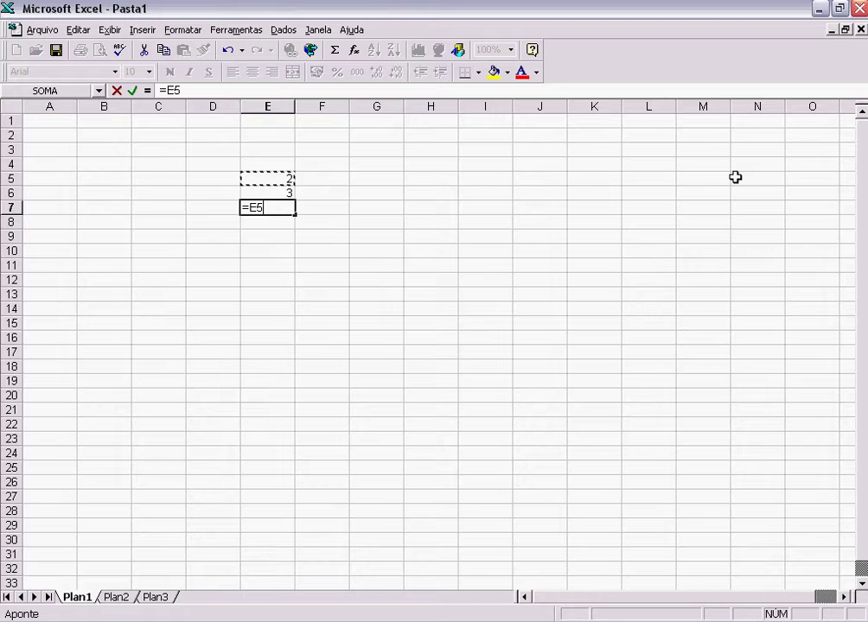
type("+")
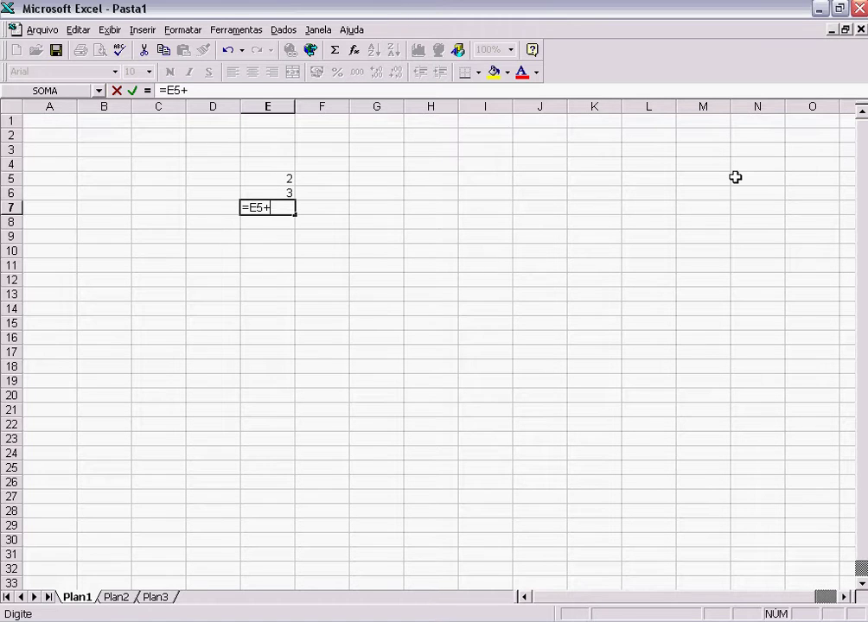
key("Up")
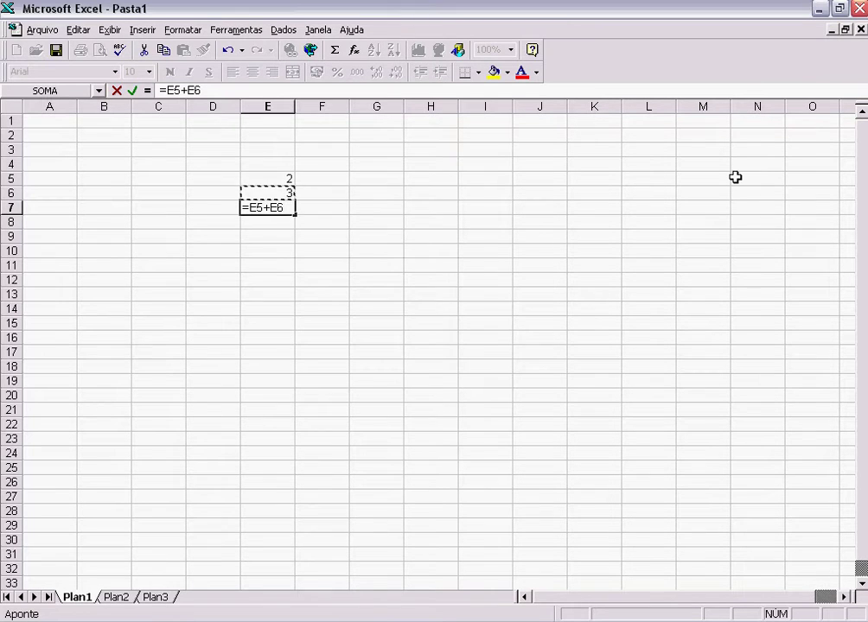
key("Return")
key("Up")
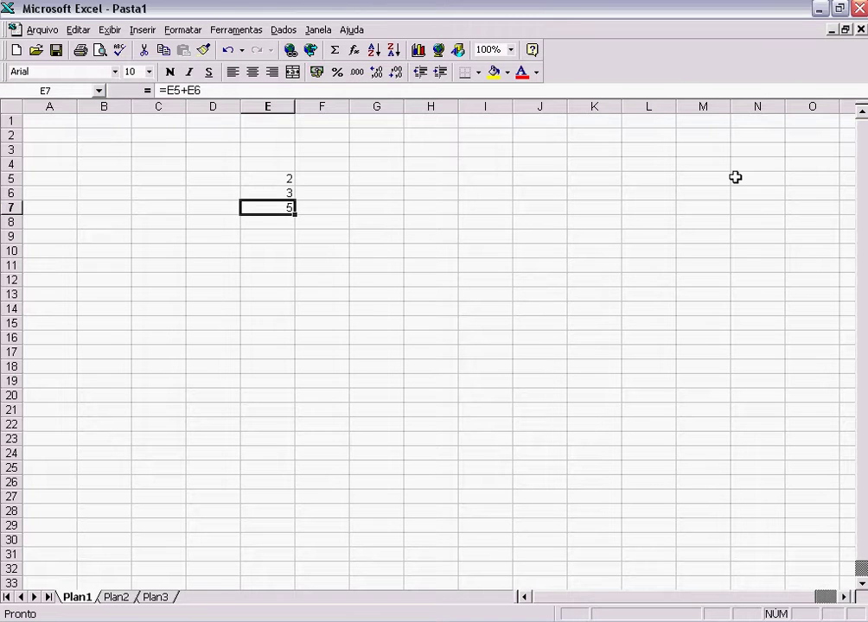
key("Up")
key("Up")
key("Down")
key("Down")
key("Up")
key("Up")
key("Down")
key("Down")
key("Up")
key("Up")
key("Right")
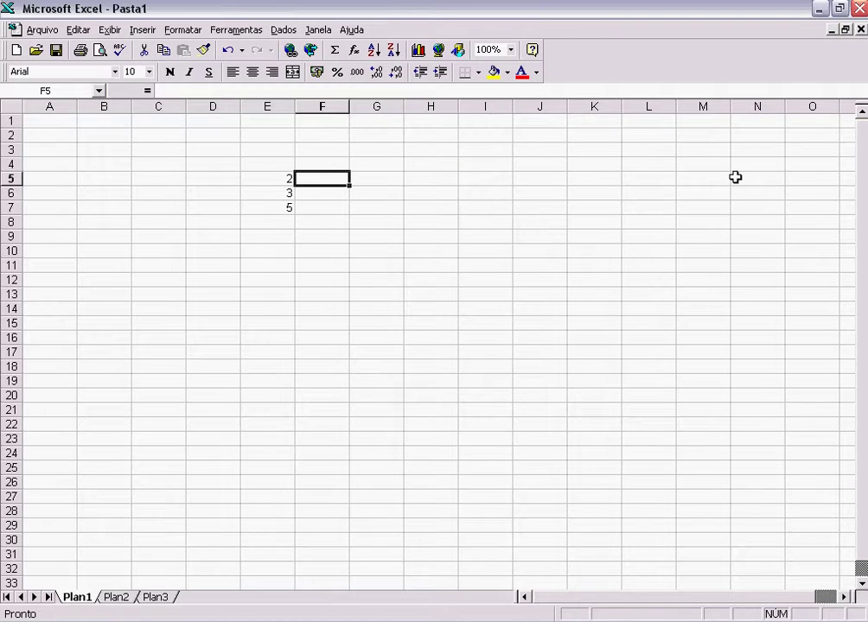
type("4")
key("Return")
type("5")
key("Return")
key("Up")
key("Up")
key("Down")
key("Down")
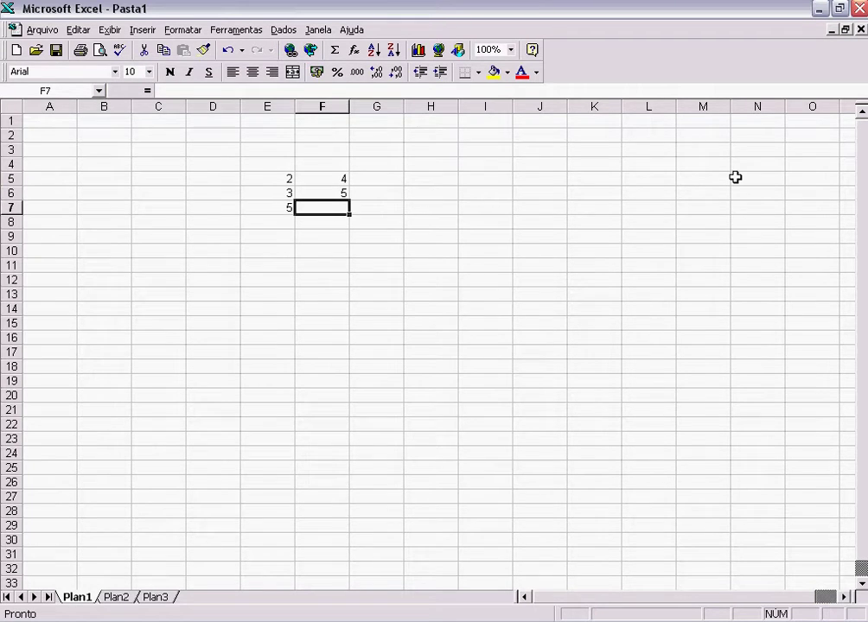
key("Up")
key("Up")
key("Down")
key("Down")
type("=")
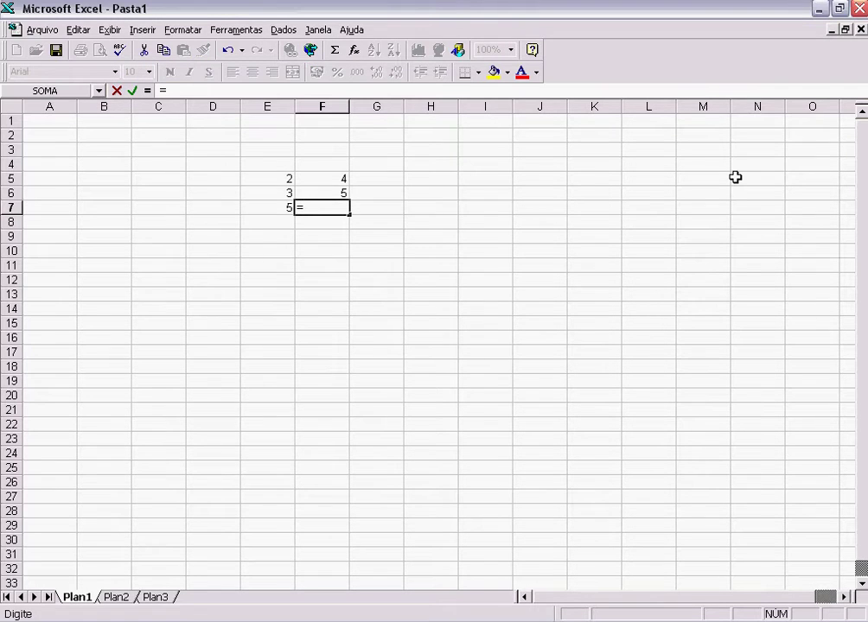
type("f5+f6")
key("Return")
key("Up")
key("Up")
key("Up")
key("Down")
key("Down")
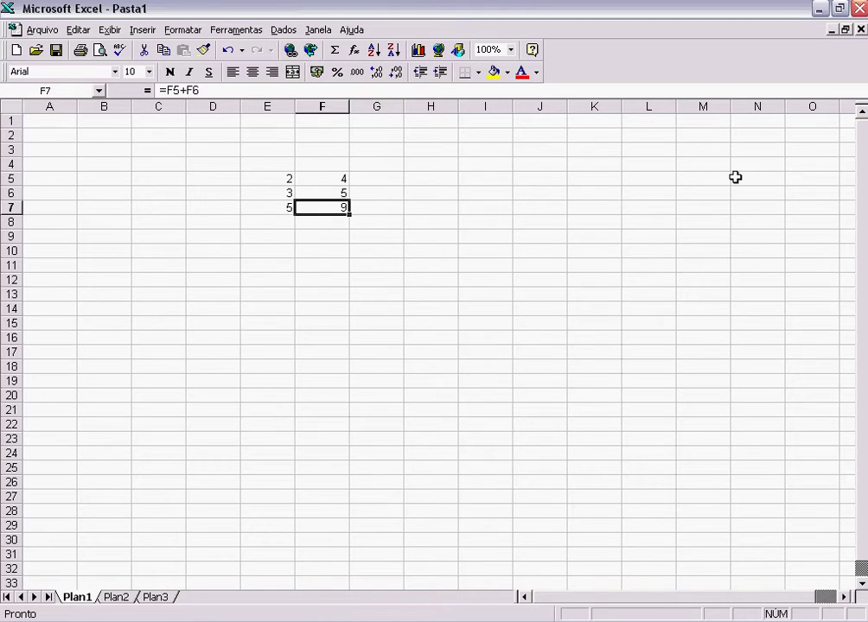
key("Left")
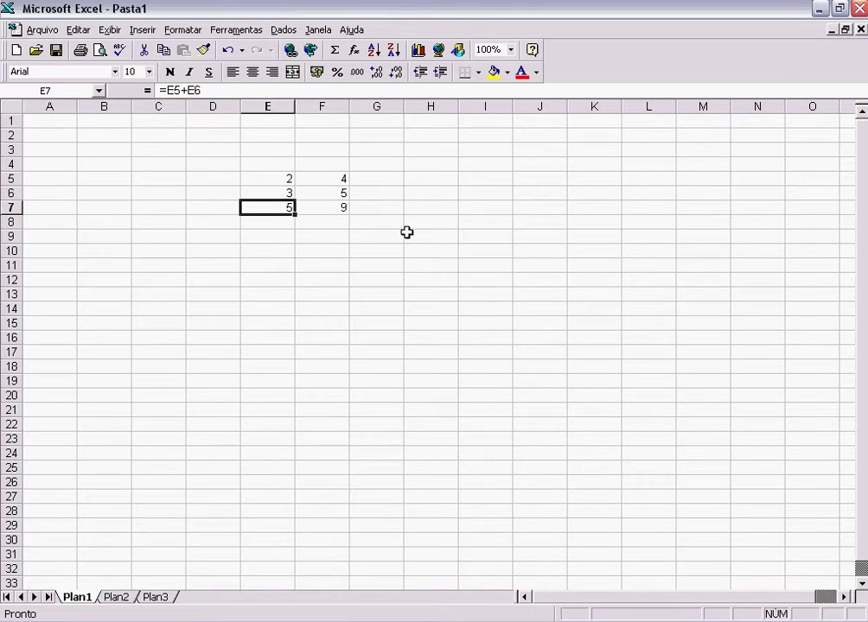
left_click(333, 209)
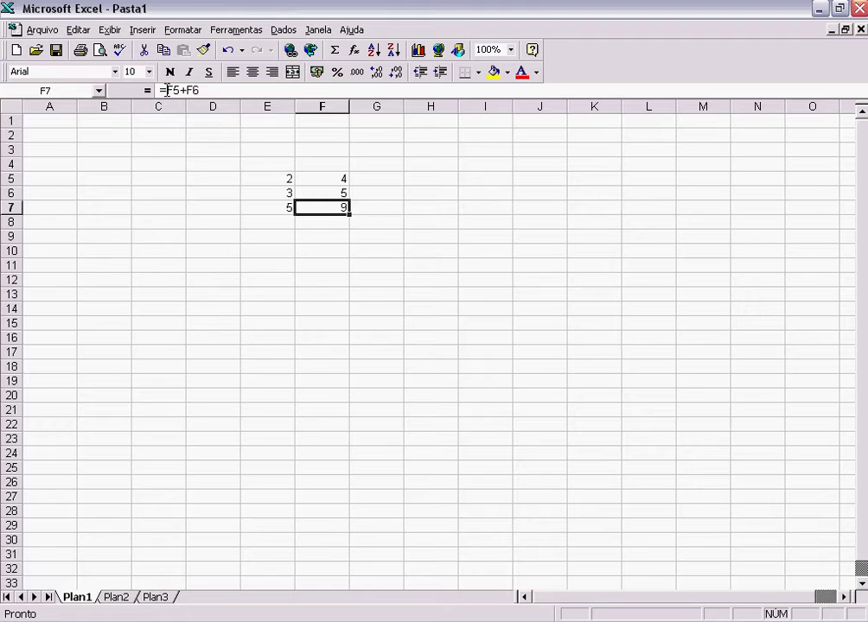
left_click(331, 178)
left_click(338, 207)
- Enter 14 as a plain value in G7
key("Left")
key("Right")
key("Right")
key("Left")
key("Left")
key("Right")
key("Right")
key("Left")
key("Left")
key("Right")
key("Right")
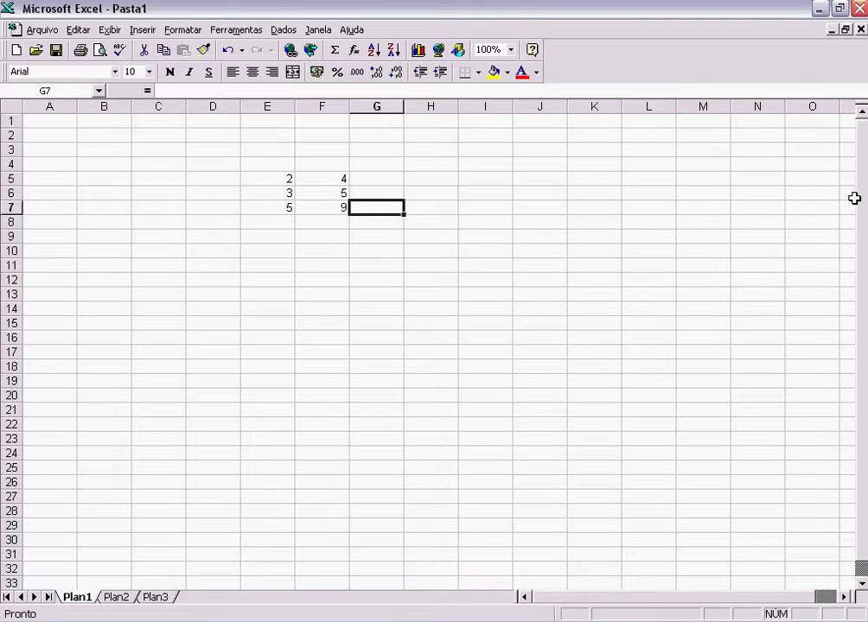
type("14")
key("Return")
- Replace G7's value with the formula =E7+F7
key("Up")
type("=")
key("Left")
key("Left")
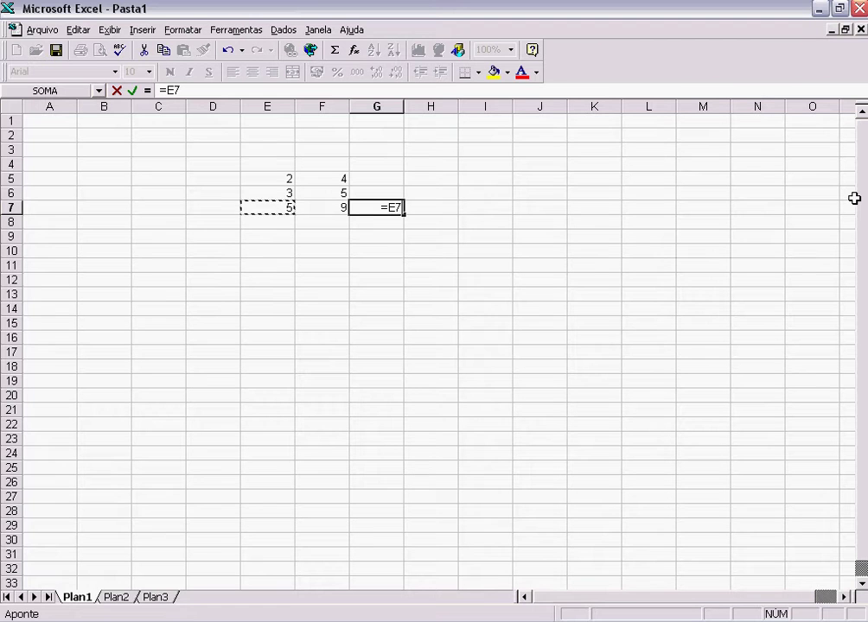
type("+")
key("Left")
key("Return")
- Put the number 10 in G8
key("Up")
key("Left")
key("Left")
key("Right")
key("Right")
key("Right")
key("Left")
key("Down")
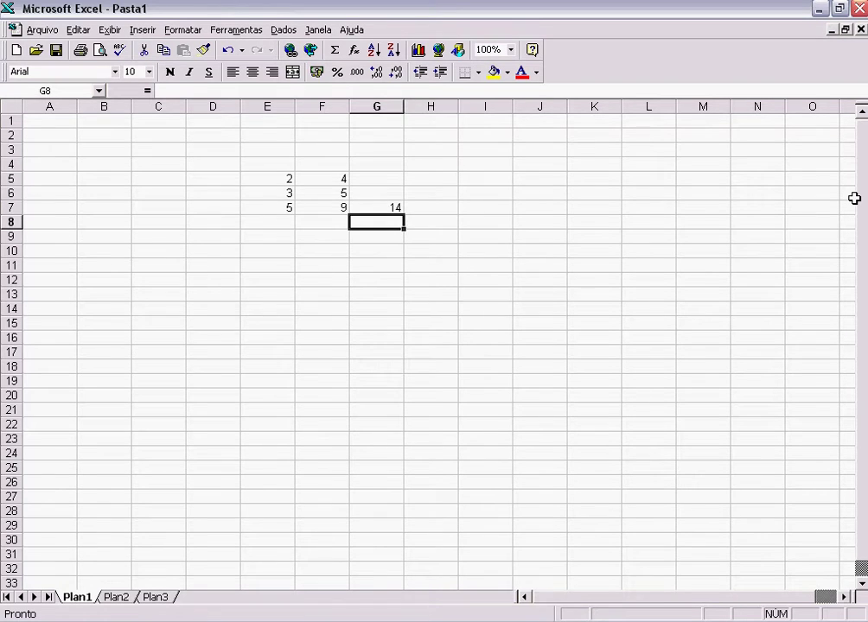
type("10")
key("Return")
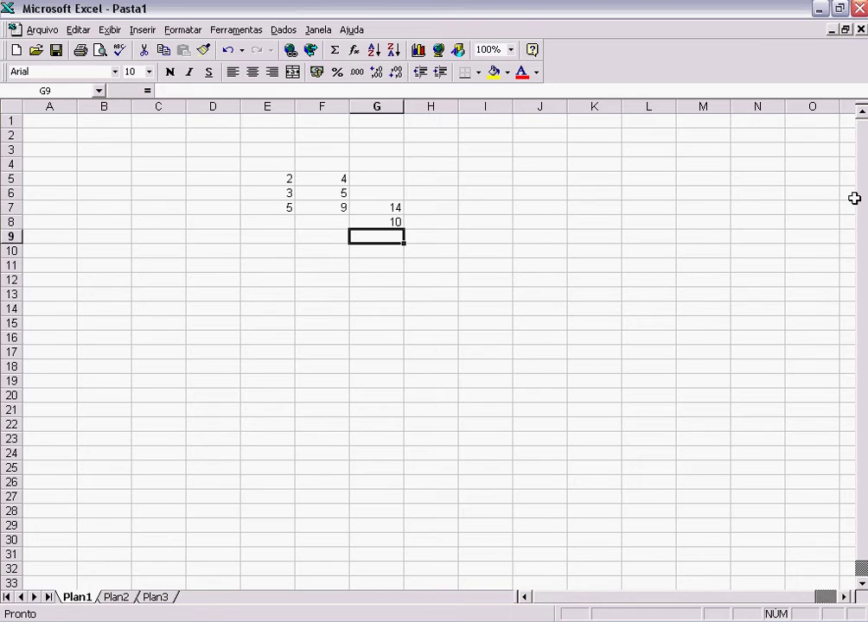
- Give G9 the subtraction =G7-G8, showing 4
key("Up")
key("Up")
key("Down")
key("Down")
type("=")
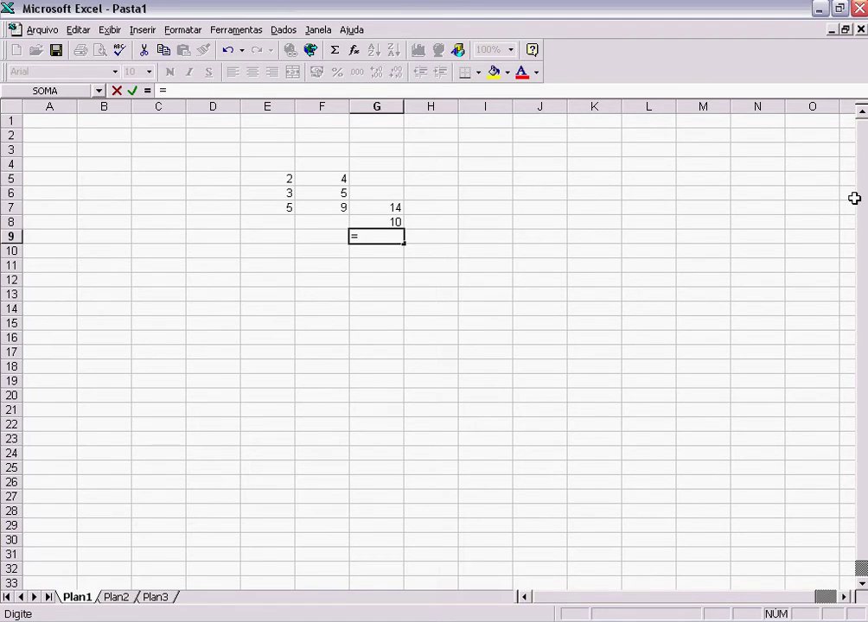
key("Up")
key("Up")
type("-")
key("Down")
key("Return")
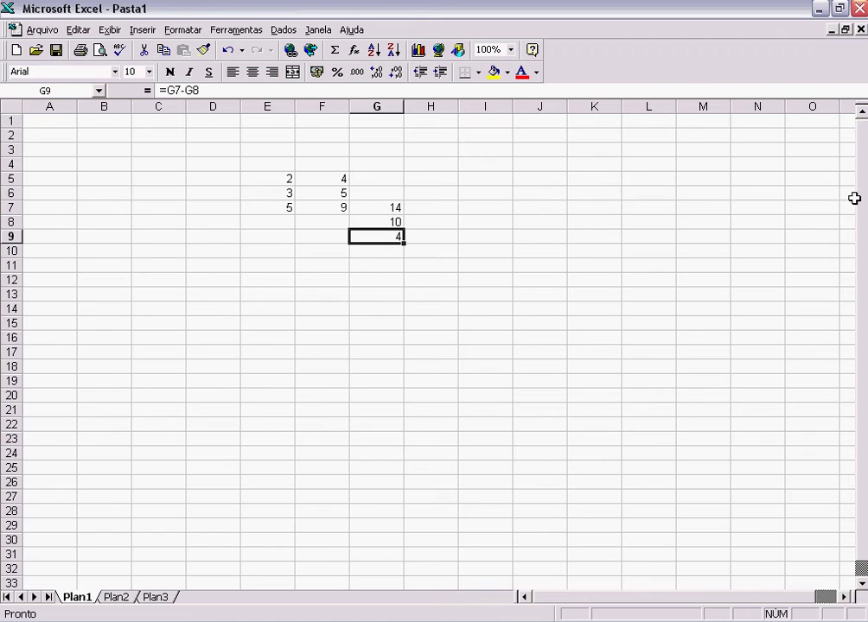
key("Up")
key("Up")
key("Down")
key("Down")
- Enter =G9/2 in H9, giving 2
key("Right")
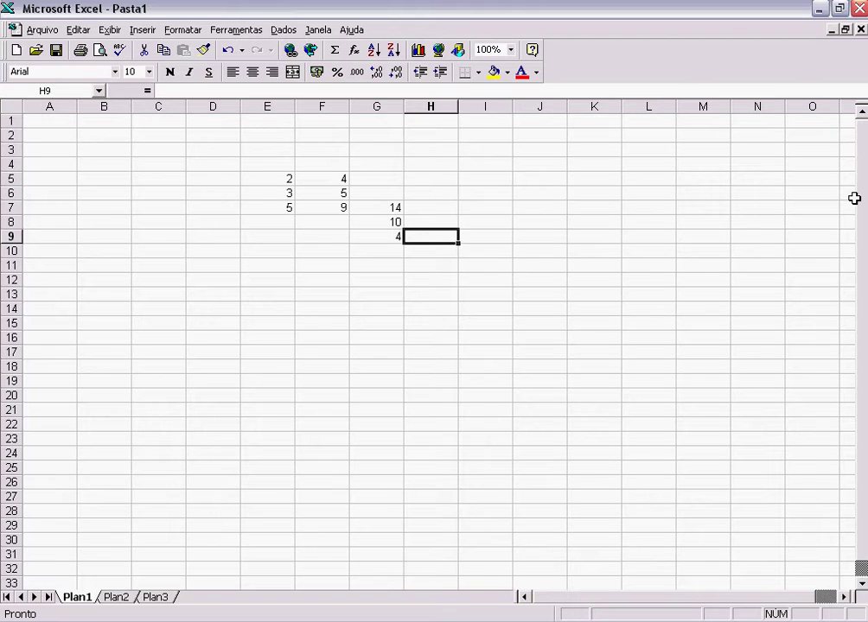
type("=")
key("Up")
key("Left")
key("Down")
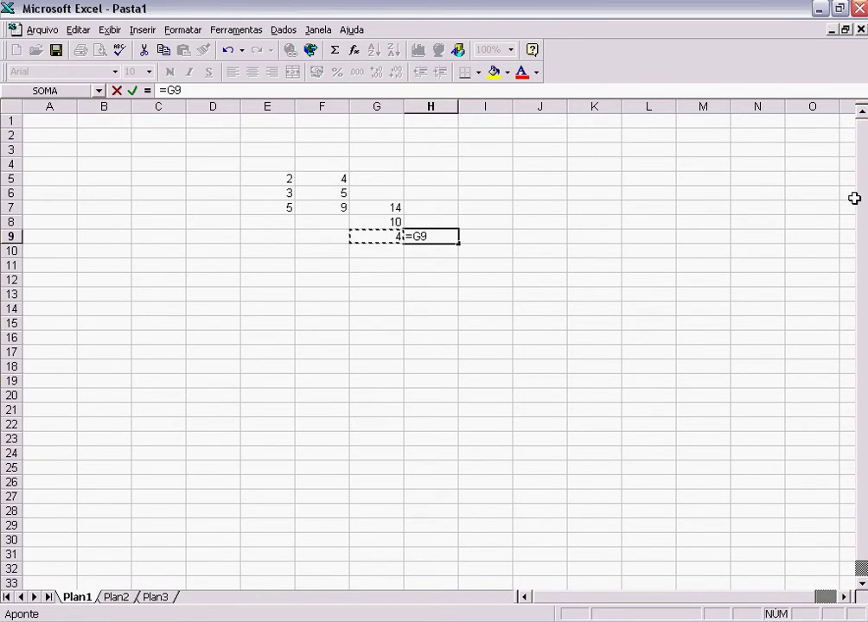
type("/2")
key("ctrl+Return")
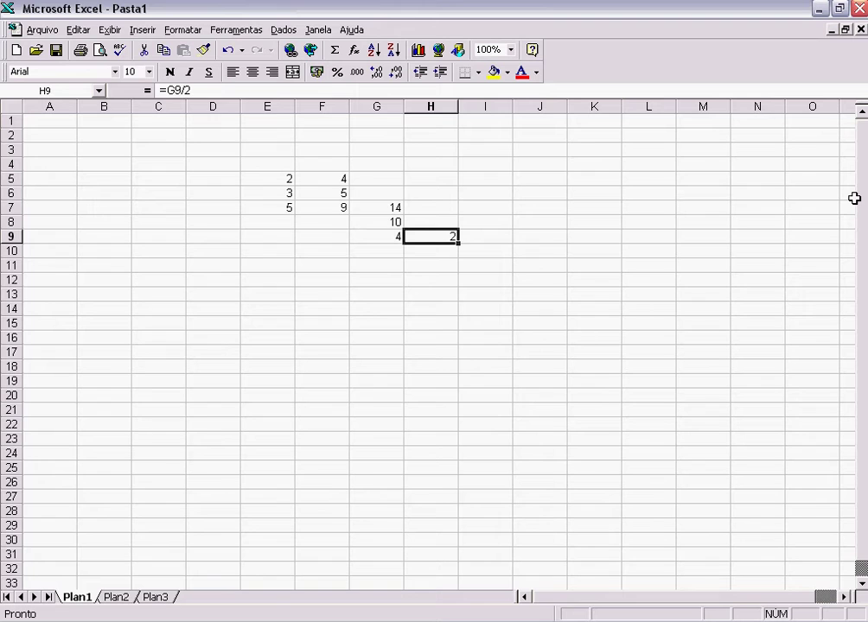
- Enter =H9*5 in I9, giving 10
key("Right")
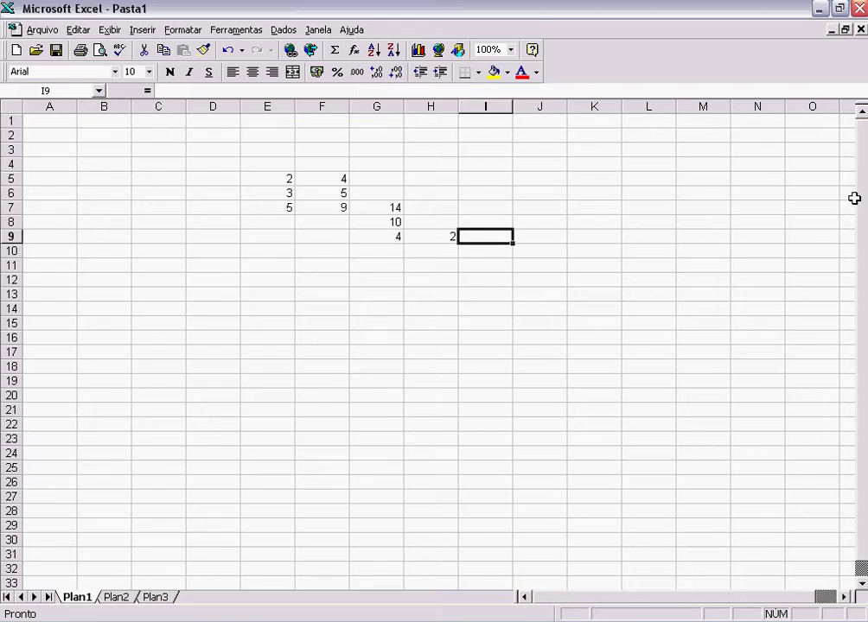
type("=")
key("Up")
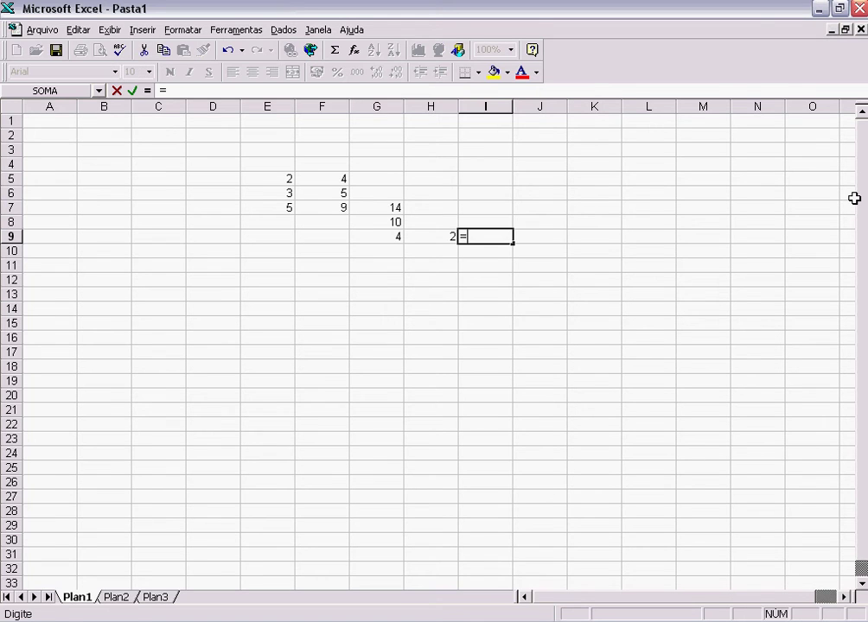
key("Down")
key("Left")
type("*")
type("5")
key("Return")
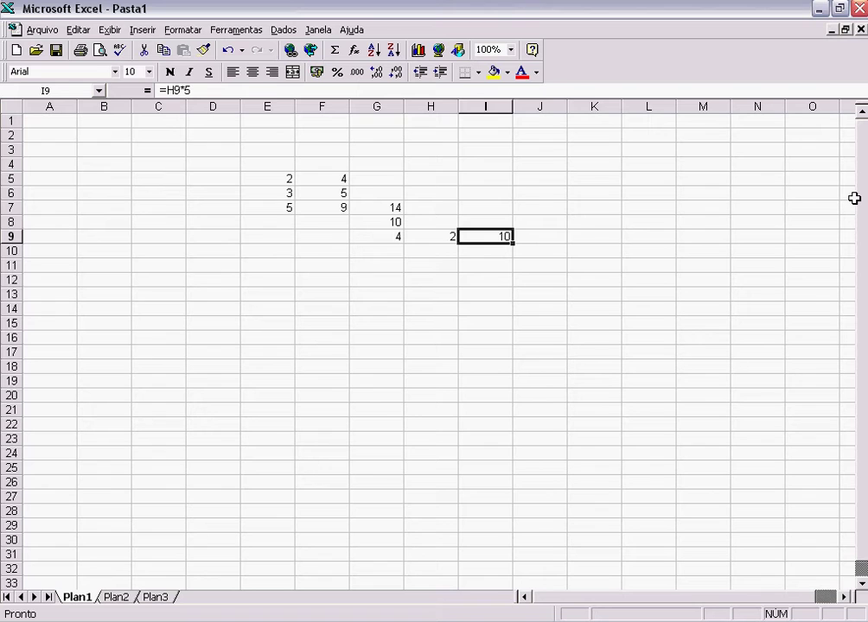
- Trace the formula chain from I9 back to E5 and forward again to I9
key("Left")
key("Left")
key("Up")
key("Up")
key("Left")
key("Left")
key("Up")
key("Up")
key("Down")
key("Down")
key("Right")
key("Right")
key("Up")
key("Up")
key("Left")
key("Down")
key("Down")
key("Right")
key("Down")
key("Down")
key("Right")
key("Right")
- Change the value in E5 from 2 to 1
key("Left")
key("Left")
key("Left")
key("Left")
key("Up")
key("Up")
key("Up")
key("Up")
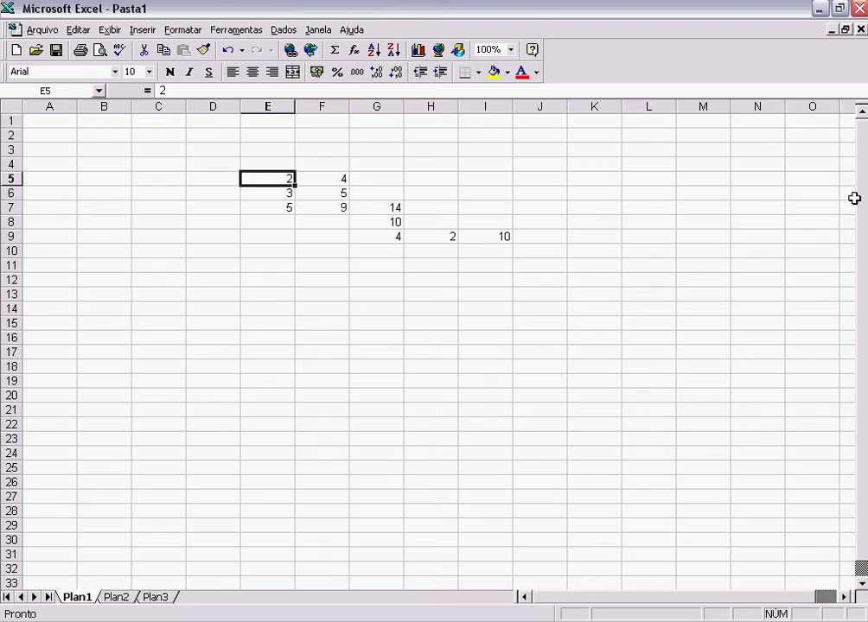
key("Right")
key("Right")
key("Right")
key("Right")
key("Down")
key("Down")
key("Down")
key("Down")
key("Up")
key("Up")
key("Up")
key("Up")
key("Left")
key("Left")
key("Left")
key("Left")
type("1")
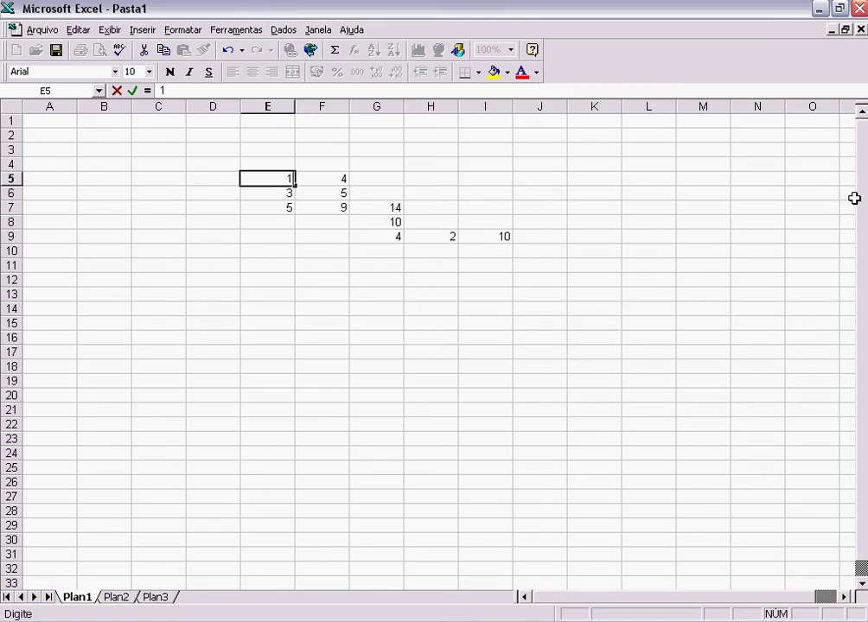
key("Return")
- Check the recalculated results: E7 4, G9 3, H9 1,5 and I9 7,5
key("Up")
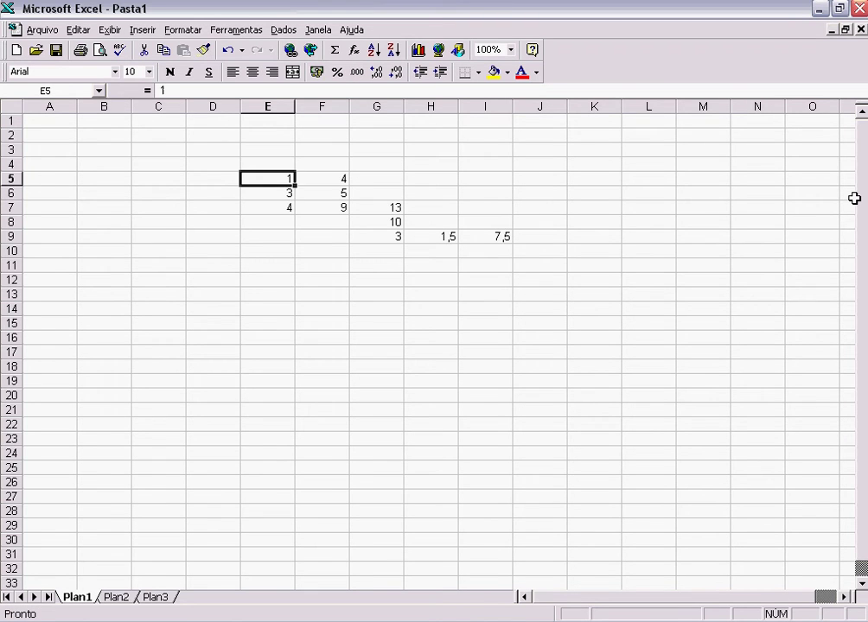
key("Down")
key("Down")
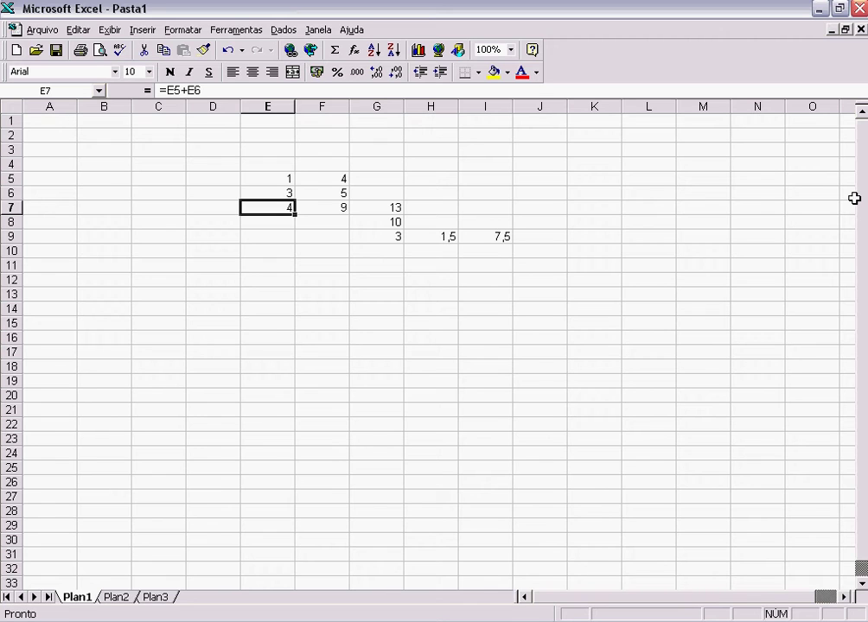
key("Right")
key("Right")
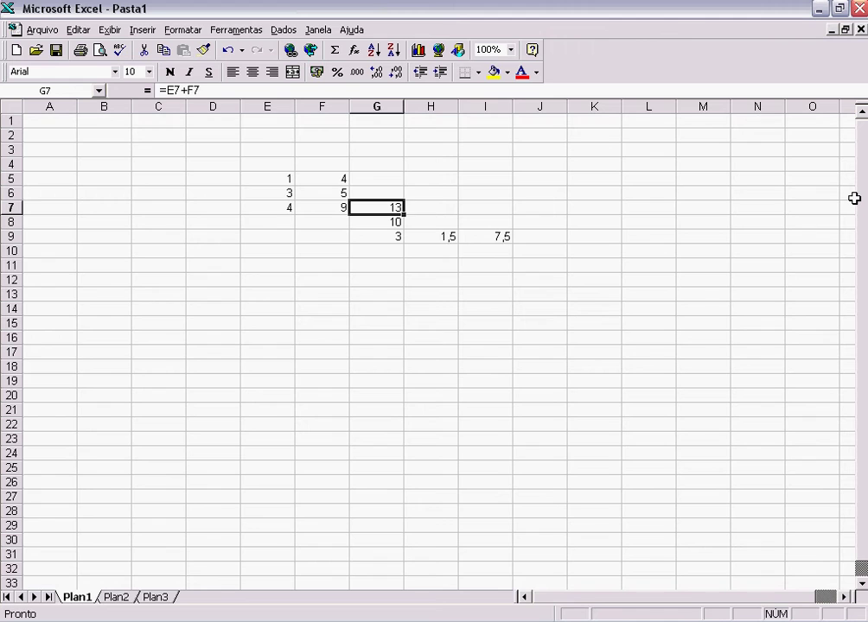
key("Down")
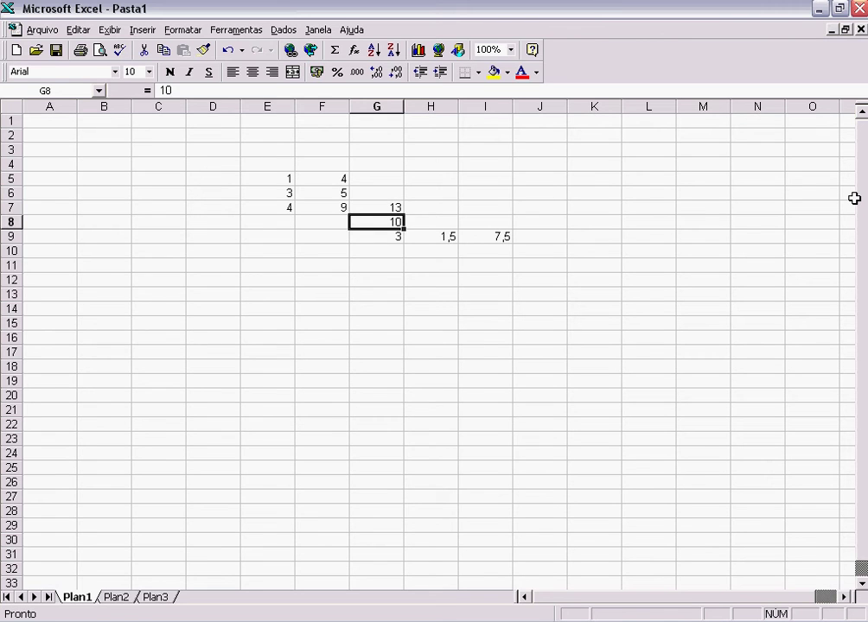
key("Down")
key("Right")
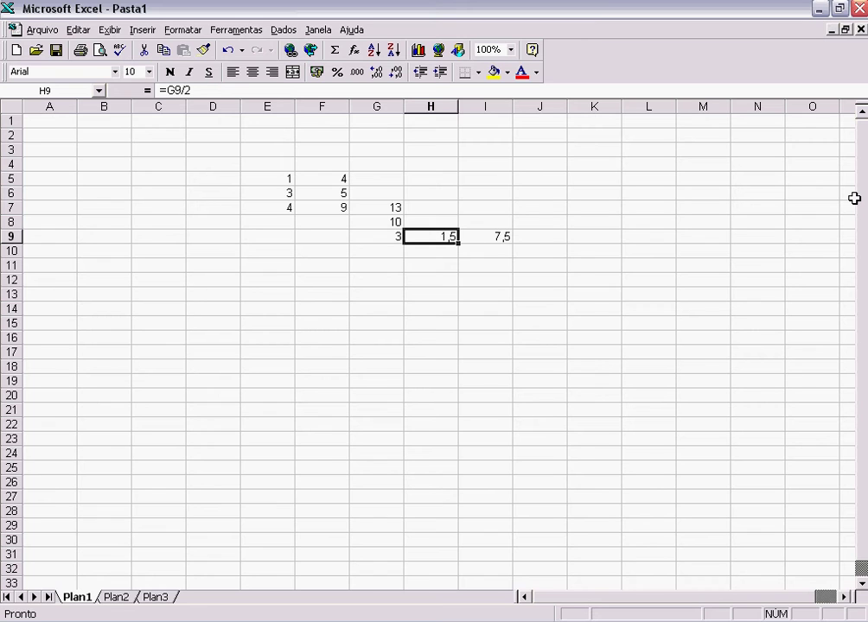
key("Right")
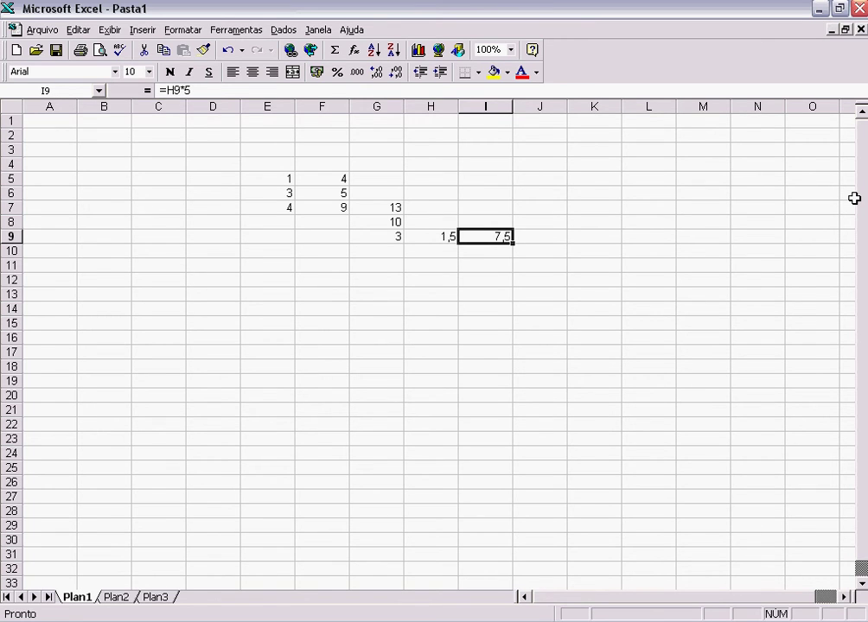
key("Up")
key("Up")
key("Up")
key("Up")
key("Left")
key("Left")
key("Left")
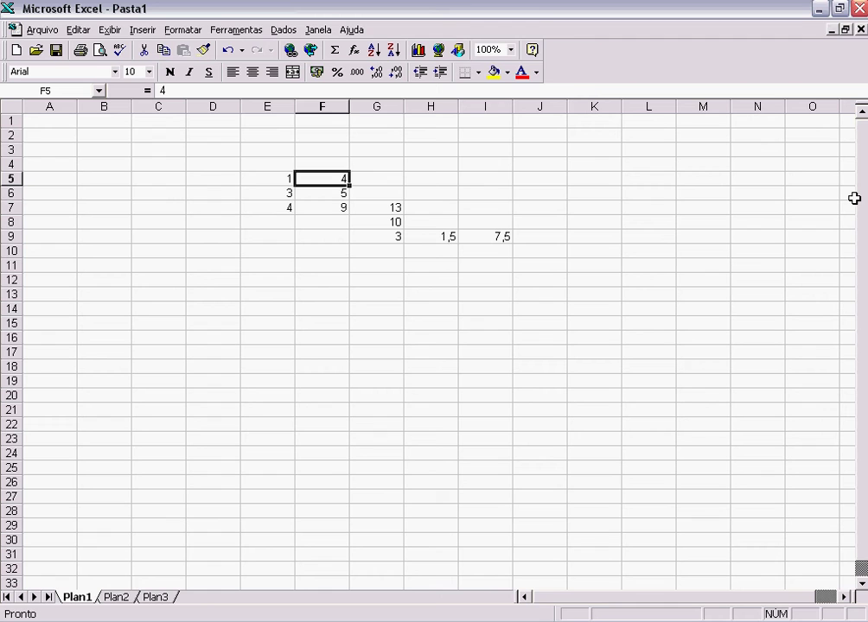
- Change F5 to 2 and check the recalculated sum of 11 in G7
type("2")
key("Return")
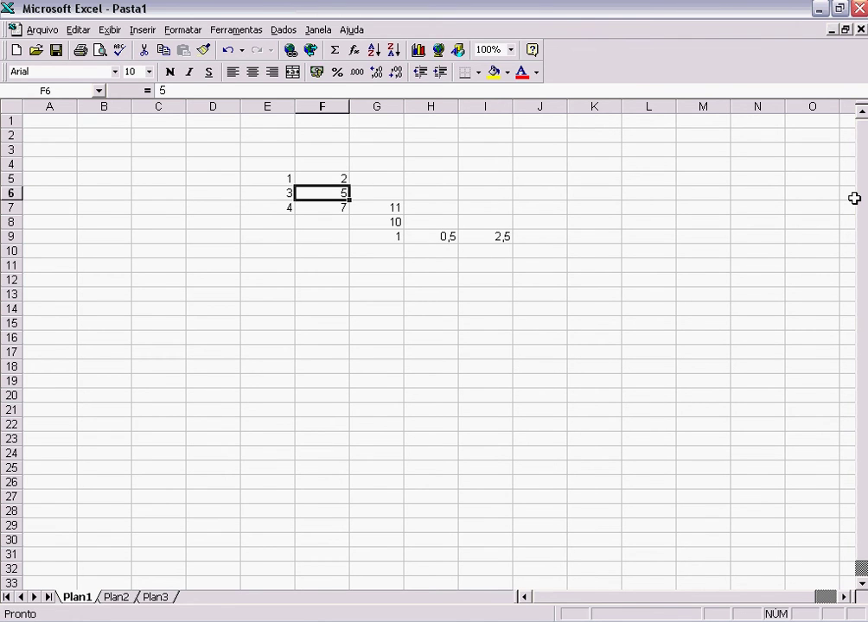
key("Down")
key("Right")
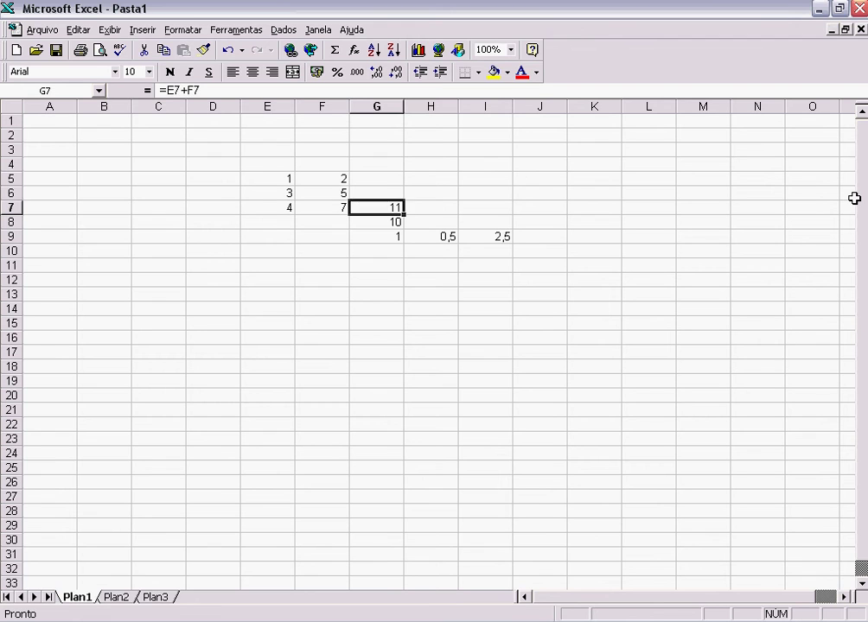
key("Down")
key("Down")
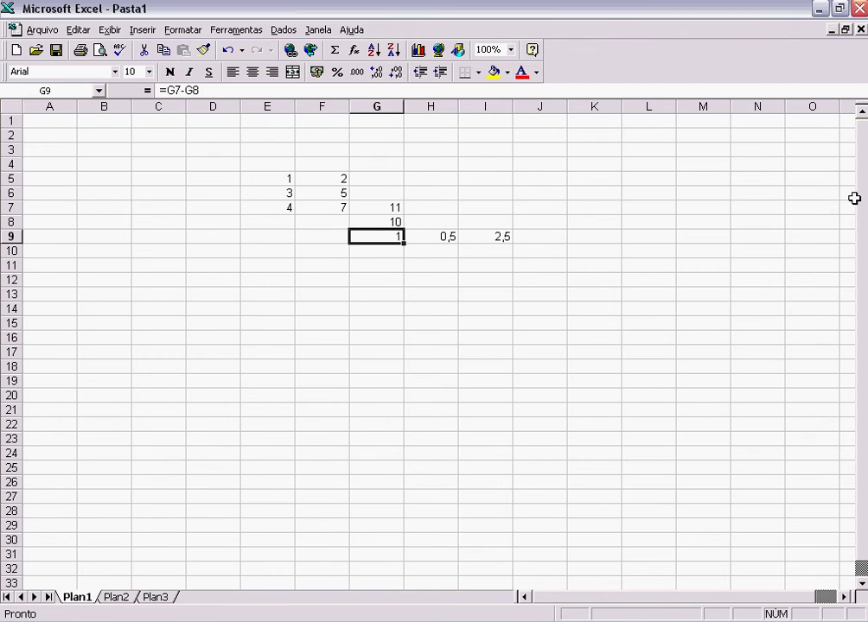
key("Right")
key("Right")
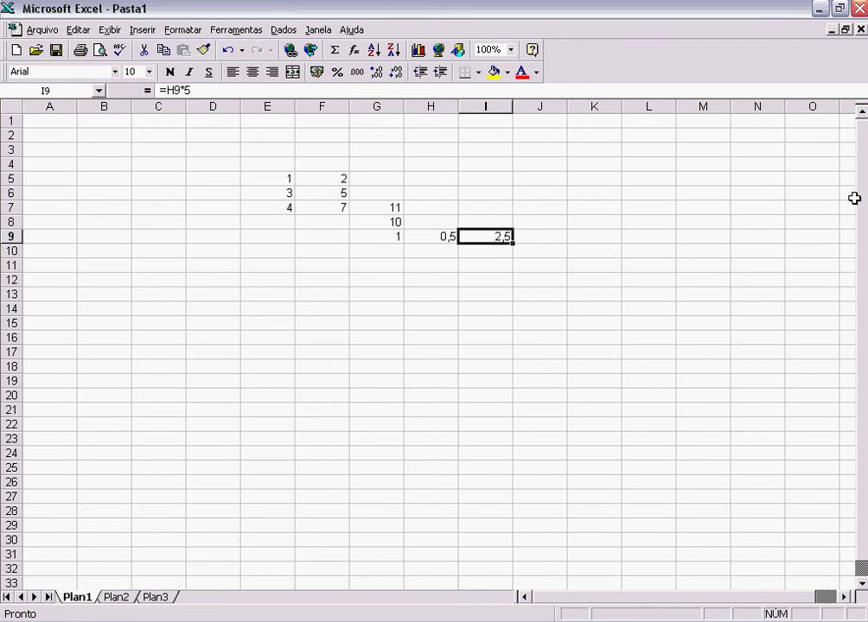
- Trace the chain back to F5 and forward again to the sum in G7
key("Left")
key("Left")
key("Up")
key("Up")
key("Left")
key("Up")
key("Up")
key("Left")
key("Down")
key("Down")
key("Right")
key("Right")
key("Down")
key("Down")
key("Right")
key("Right")
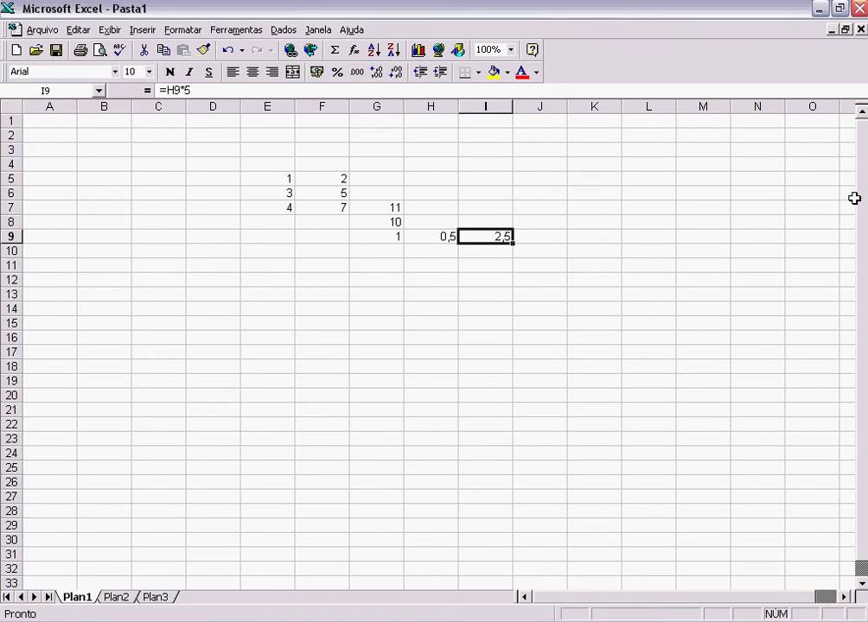